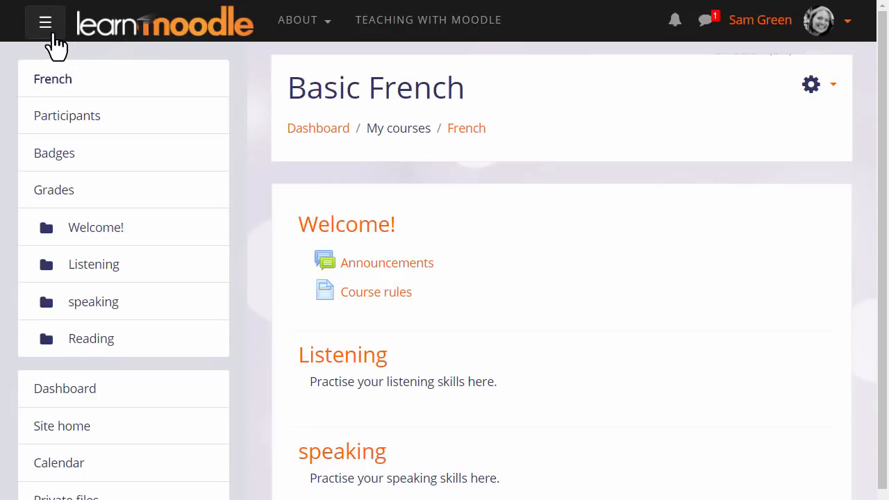
# Collapse the navigation drawer and turn editing on for the Basic French course.
pyautogui.click(46, 23)
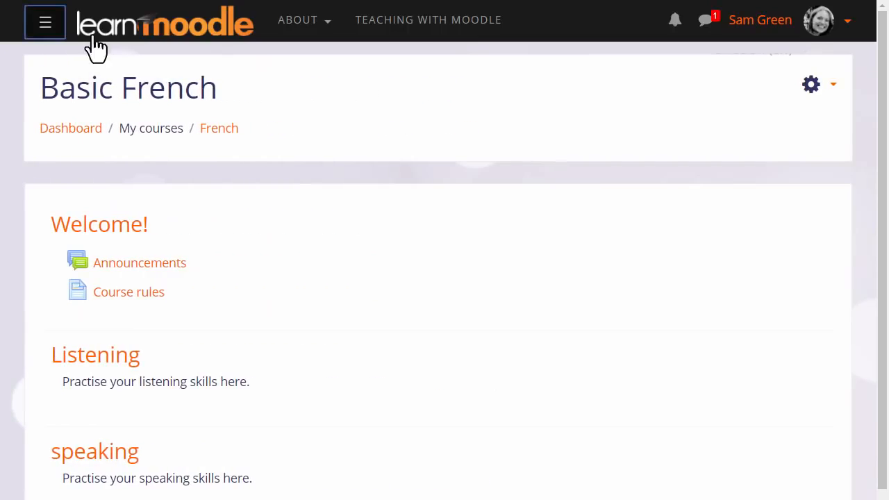
pyautogui.click(834, 89)
pyautogui.click(791, 154)
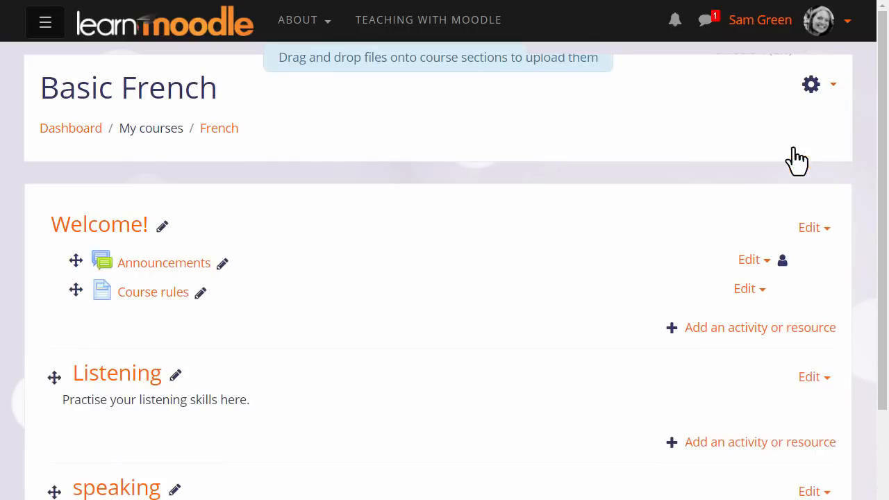
# Move the speaking section above the Listening section and rename it Speaking.
pyautogui.moveTo(880, 159); pyautogui.dragTo(866, 230)
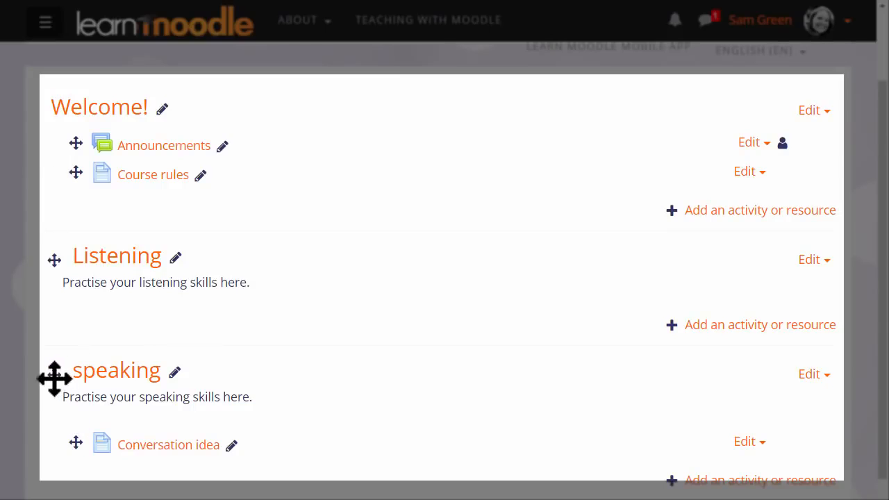
pyautogui.moveTo(54, 378); pyautogui.dragTo(49, 252)
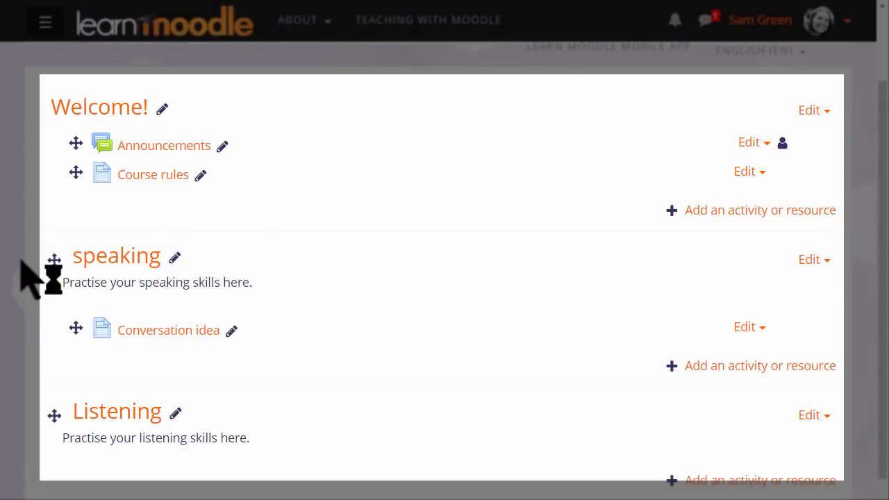
pyautogui.click(175, 260)
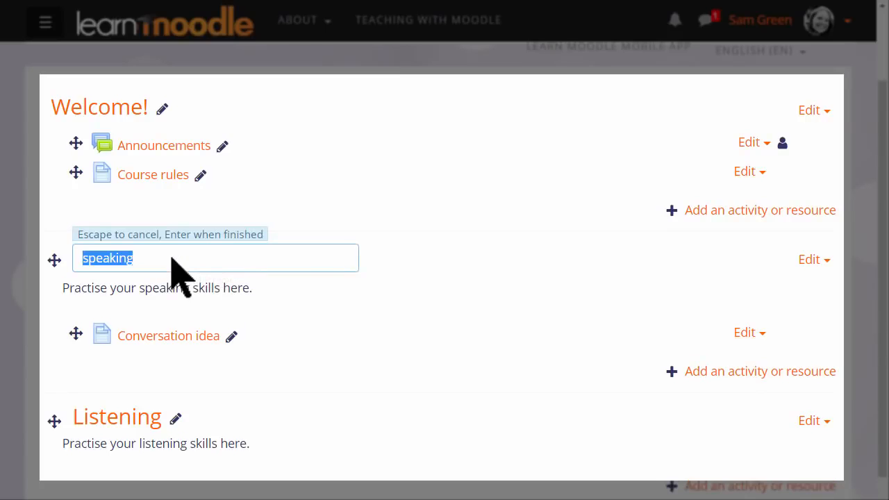
pyautogui.press('BackSpace')
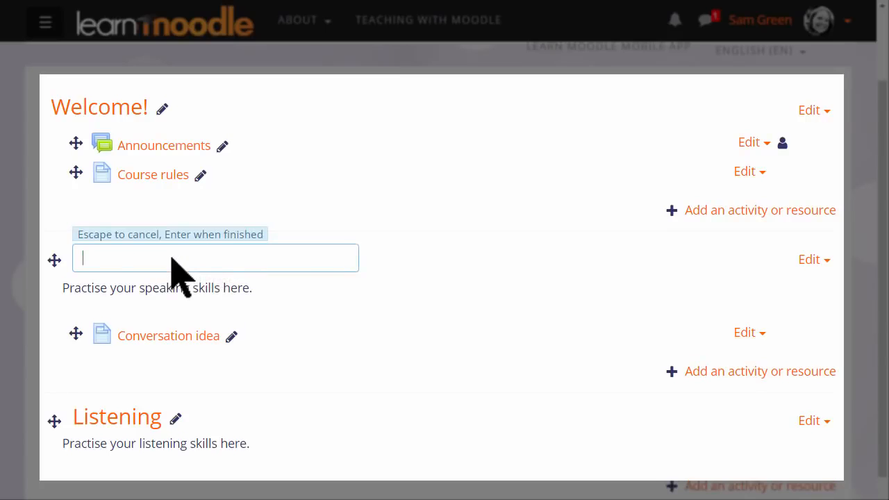
pyautogui.write('Speaking')
pyautogui.press('Return')
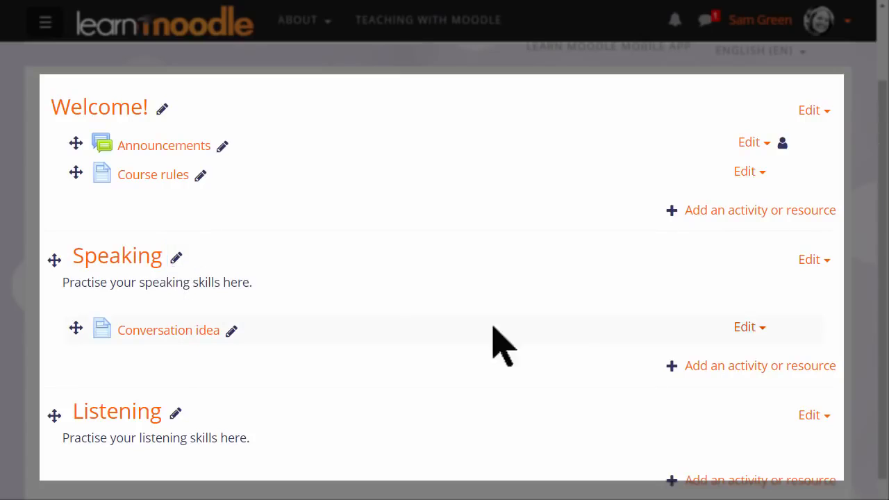
# Examine the editing options for Course rules and the course administration options, including the Recycle bin.
pyautogui.click(749, 172)
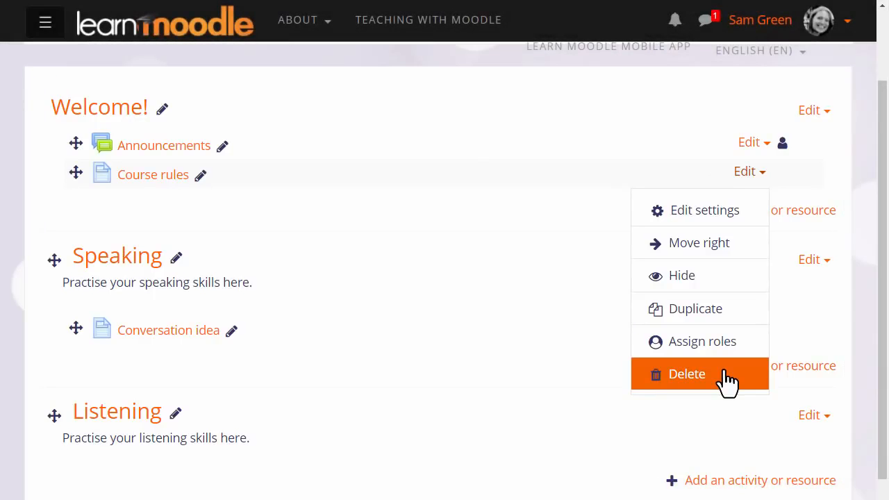
pyautogui.scroll(2, 829, 185)
pyautogui.click(831, 79)
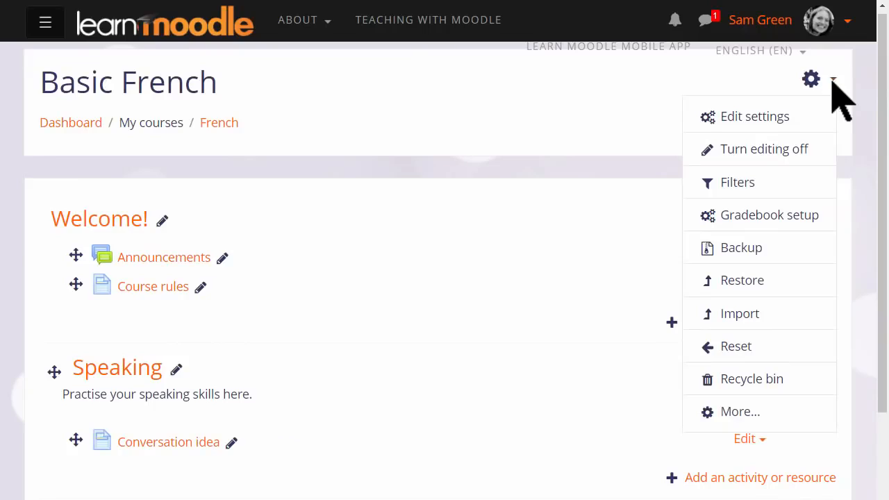
pyautogui.click(809, 387)
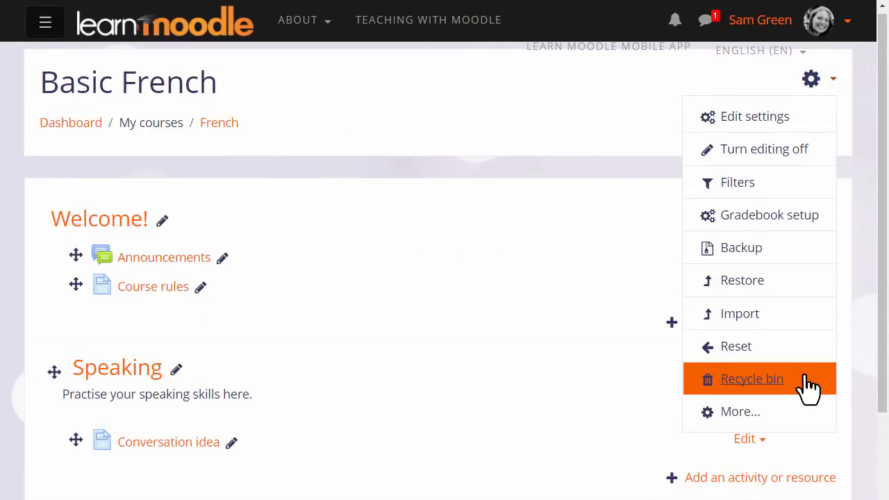
# Add a Comments block to the Basic French course page.
pyautogui.click(47, 27)
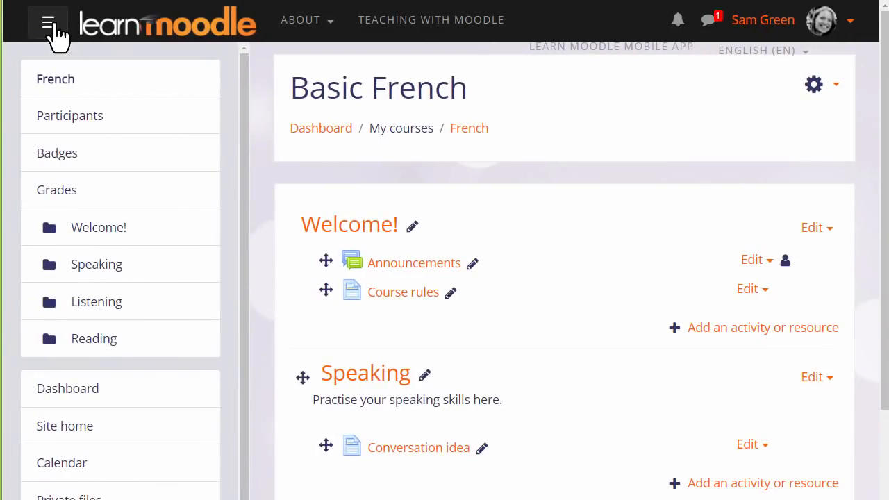
pyautogui.scroll(-1, 100, 63)
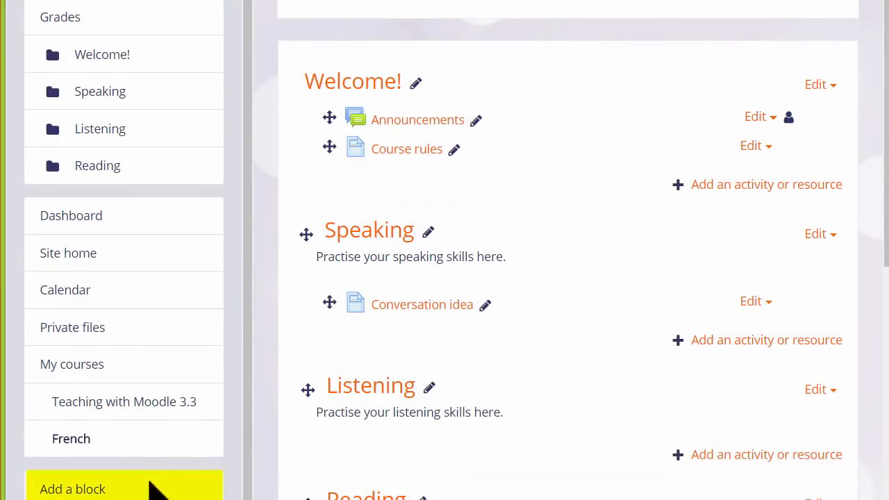
pyautogui.click(156, 489)
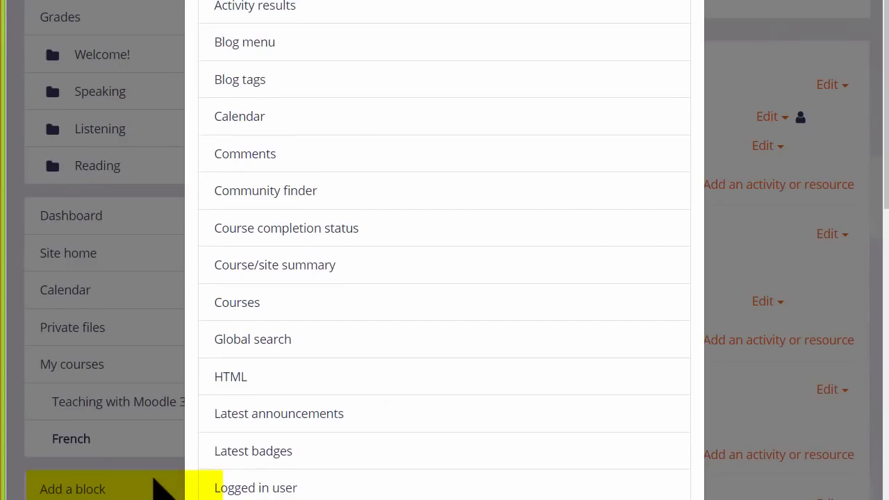
pyautogui.click(304, 165)
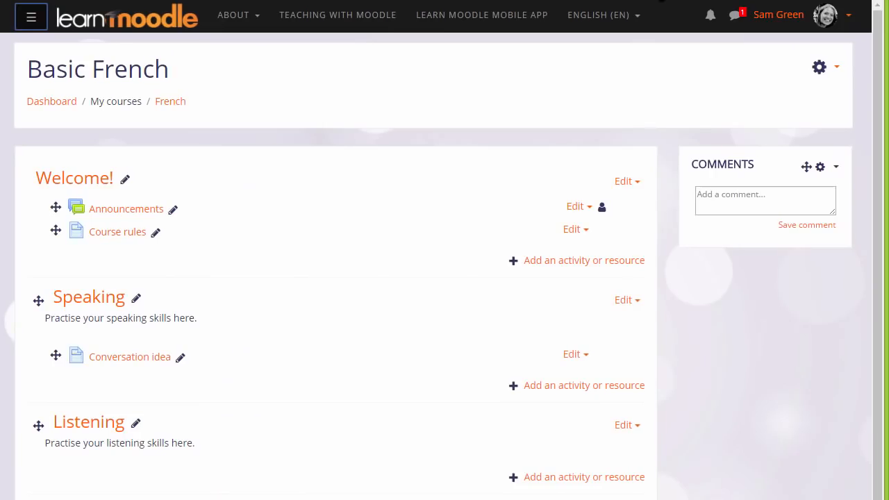
# Delete the Comments block from the course page and confirm the deletion.
pyautogui.click(838, 169)
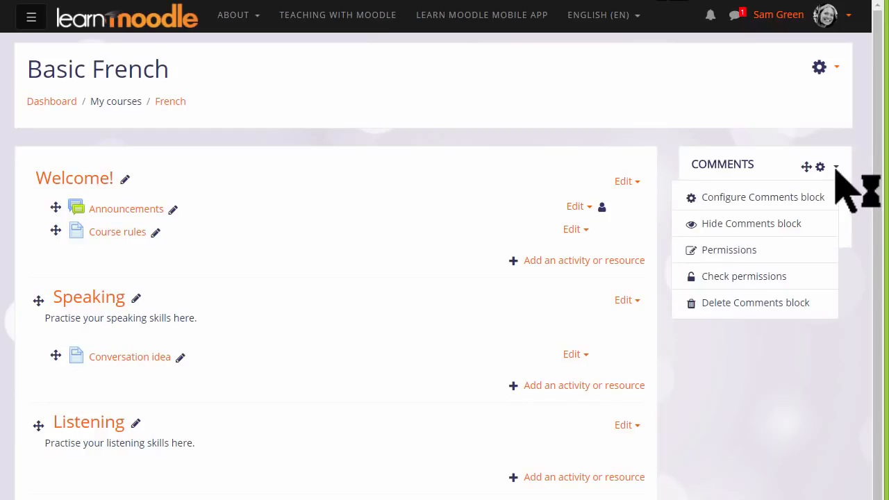
pyautogui.click(789, 303)
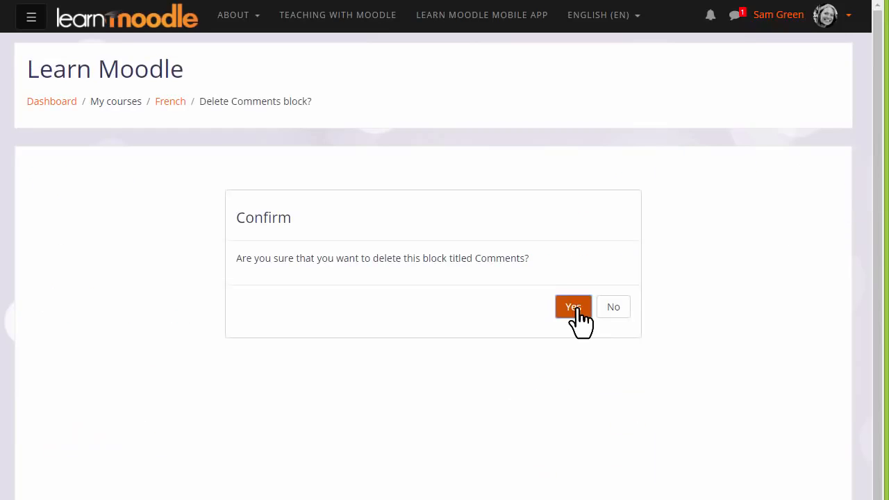
pyautogui.click(577, 309)
# Hide the Announcements forum in the Welcome! section from students.
pyautogui.scroll(-3, 873, 199)
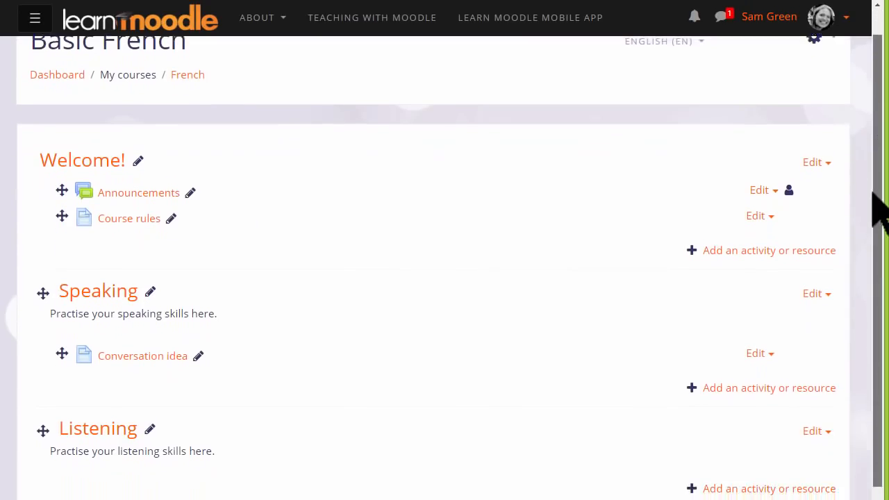
pyautogui.moveTo(874, 235); pyautogui.dragTo(874, 240)
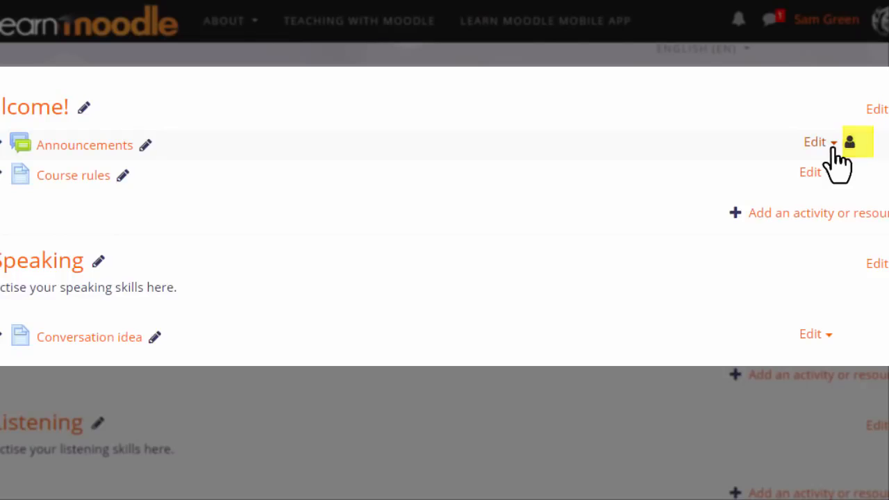
pyautogui.click(831, 146)
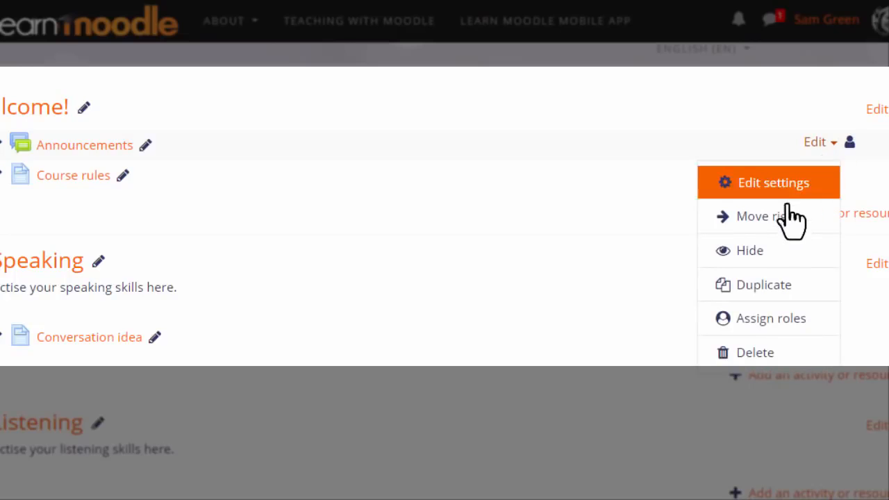
pyautogui.click(771, 257)
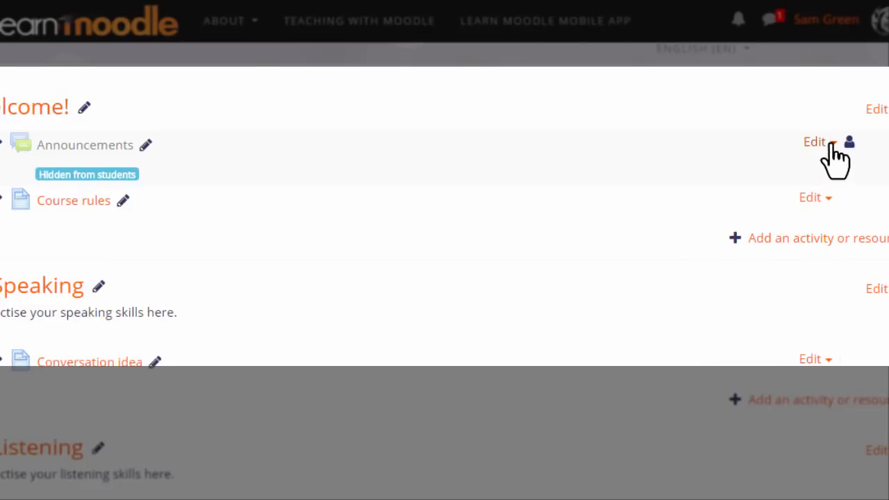
pyautogui.click(832, 145)
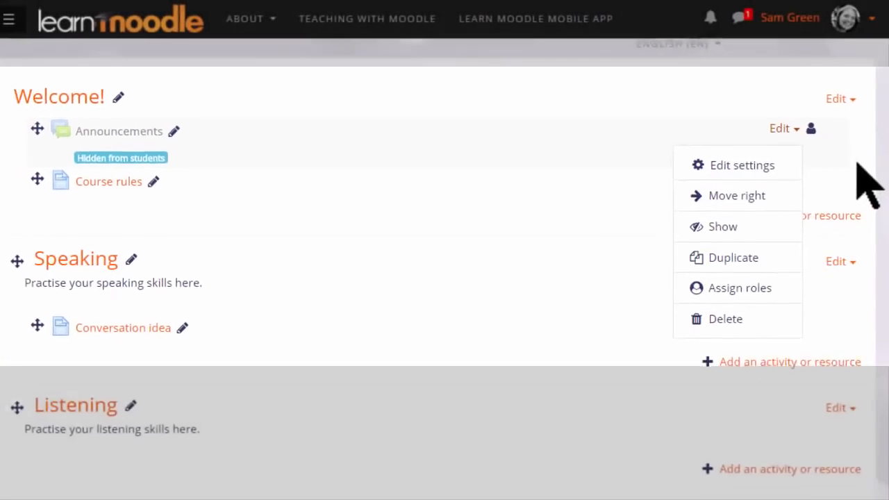
pyautogui.click(857, 153)
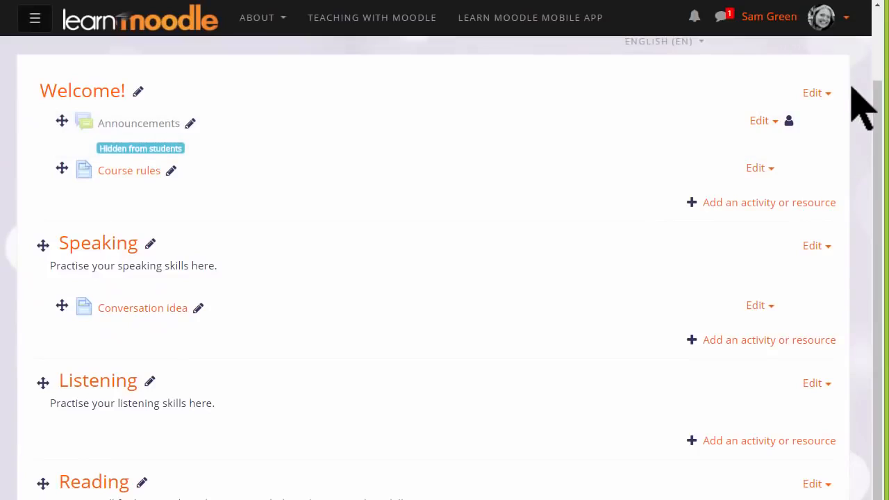
# Switch to the Learner role to view the course page as a student.
pyautogui.click(846, 20)
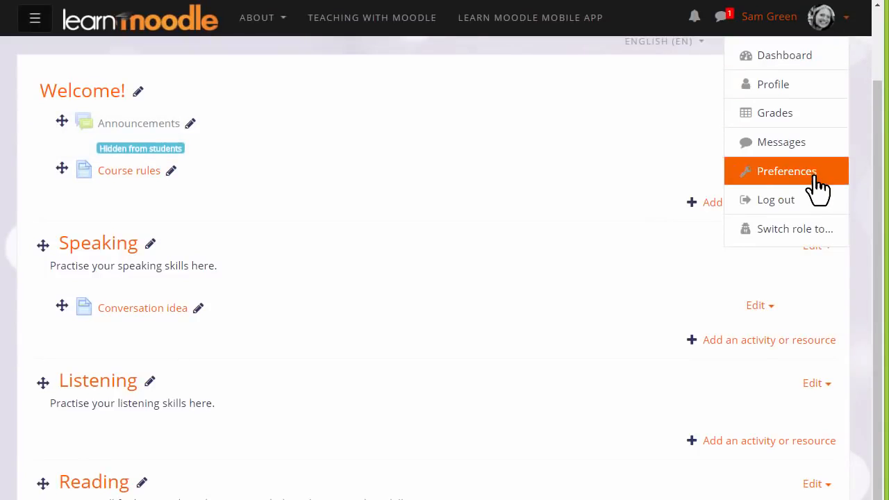
pyautogui.click(800, 229)
pyautogui.click(119, 341)
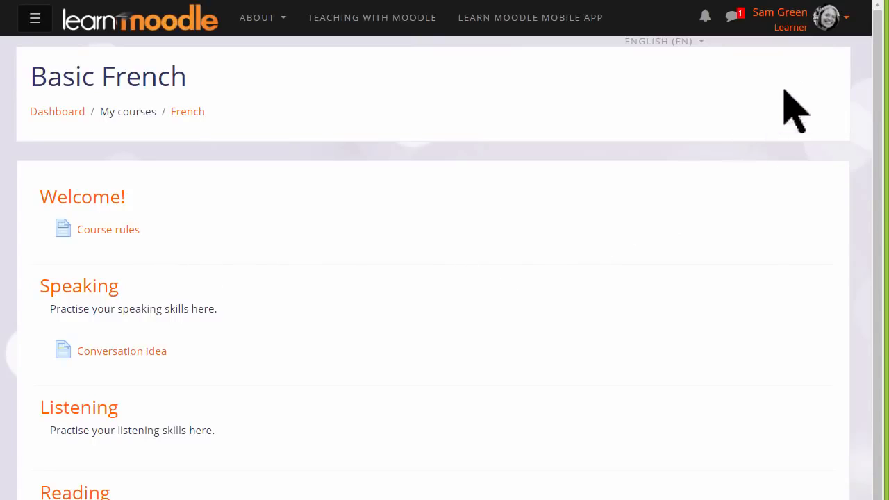
# Return to the normal role and turn course editing back on.
pyautogui.click(845, 19)
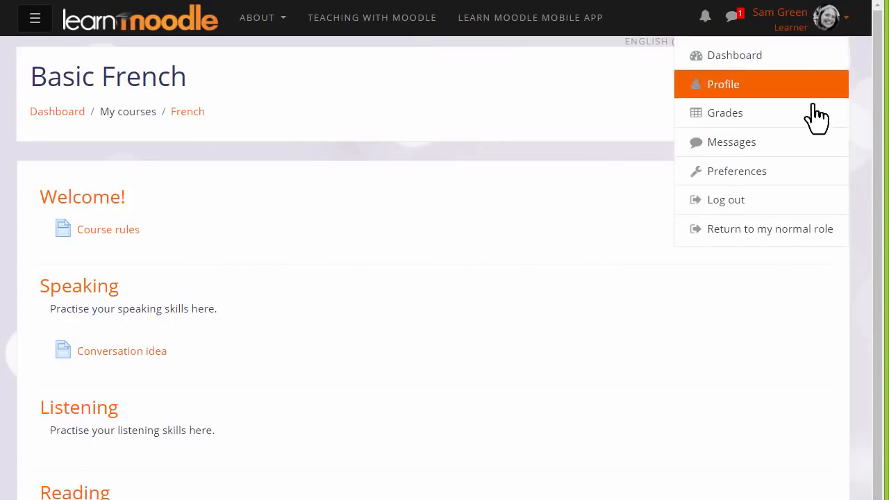
pyautogui.click(778, 235)
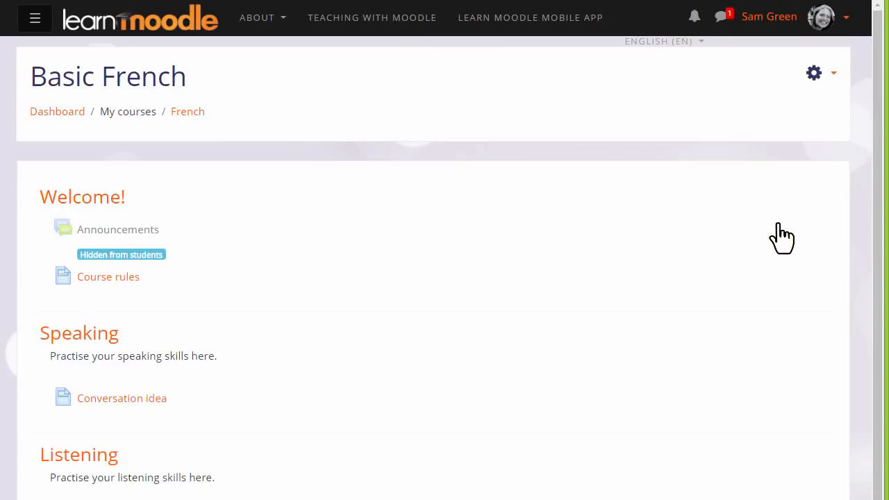
pyautogui.click(836, 75)
pyautogui.click(794, 136)
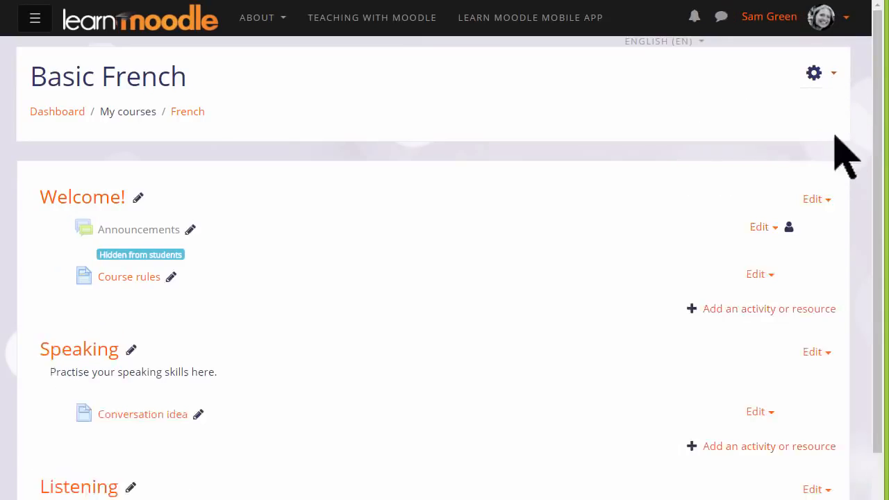
# Show the hidden Announcements forum to students again.
pyautogui.moveTo(873, 146); pyautogui.dragTo(870, 202)
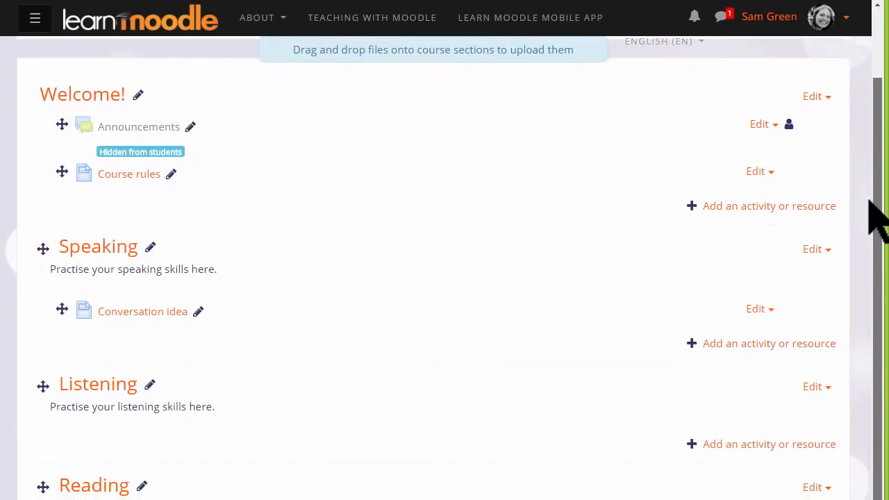
pyautogui.click(776, 127)
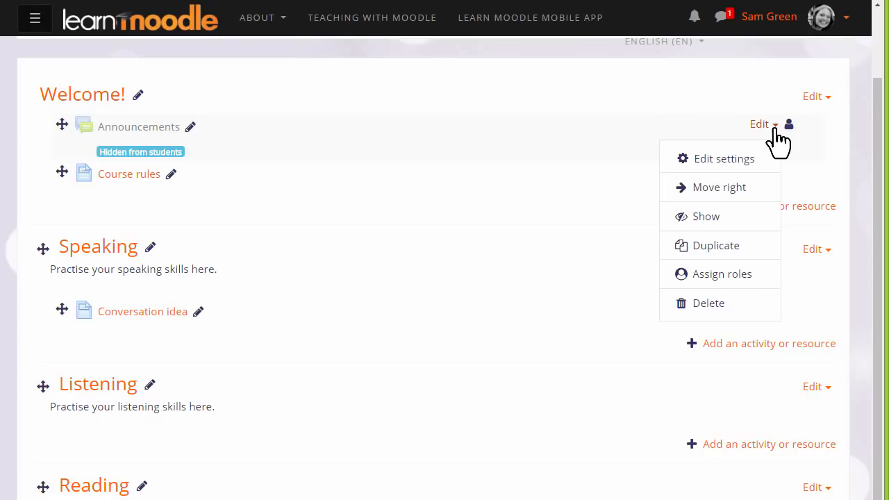
pyautogui.click(735, 218)
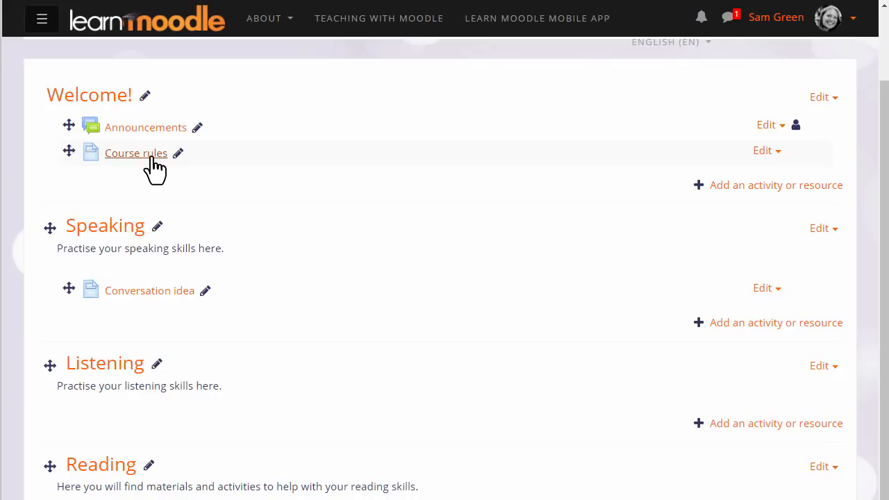
# Highlight the Speaking topic on the course page.
pyautogui.click(153, 160)
pyautogui.click(832, 209)
pyautogui.click(830, 229)
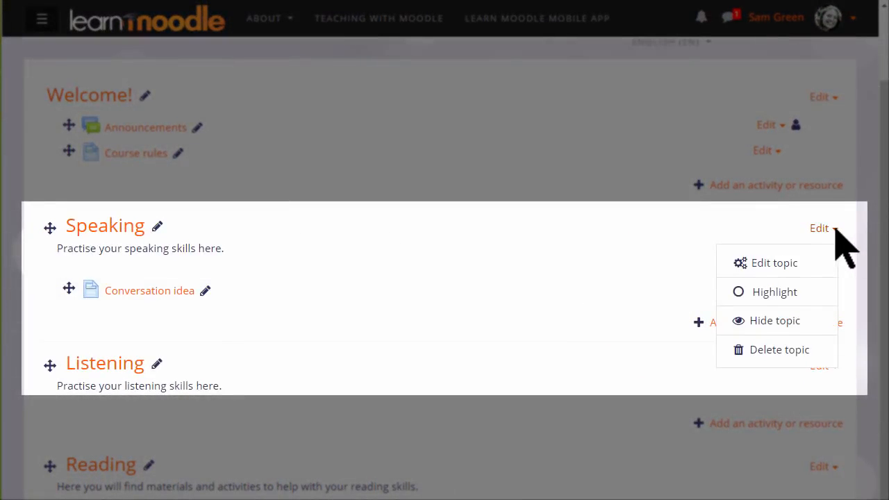
pyautogui.click(808, 306)
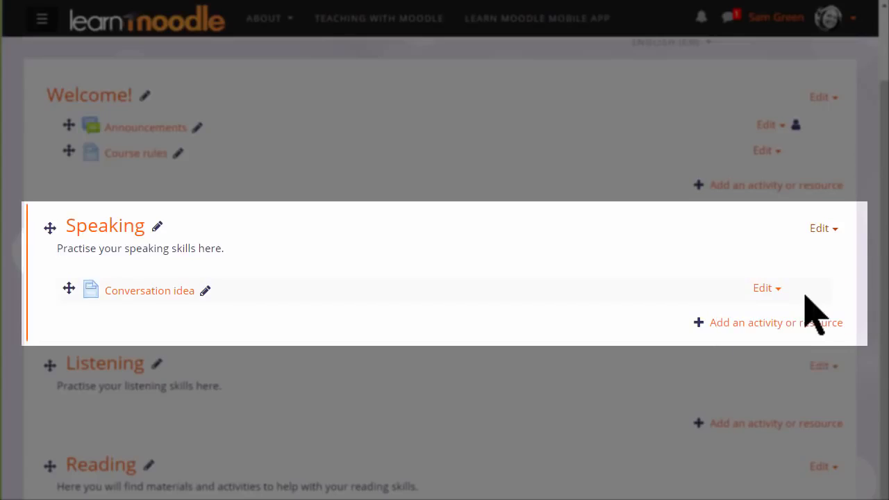